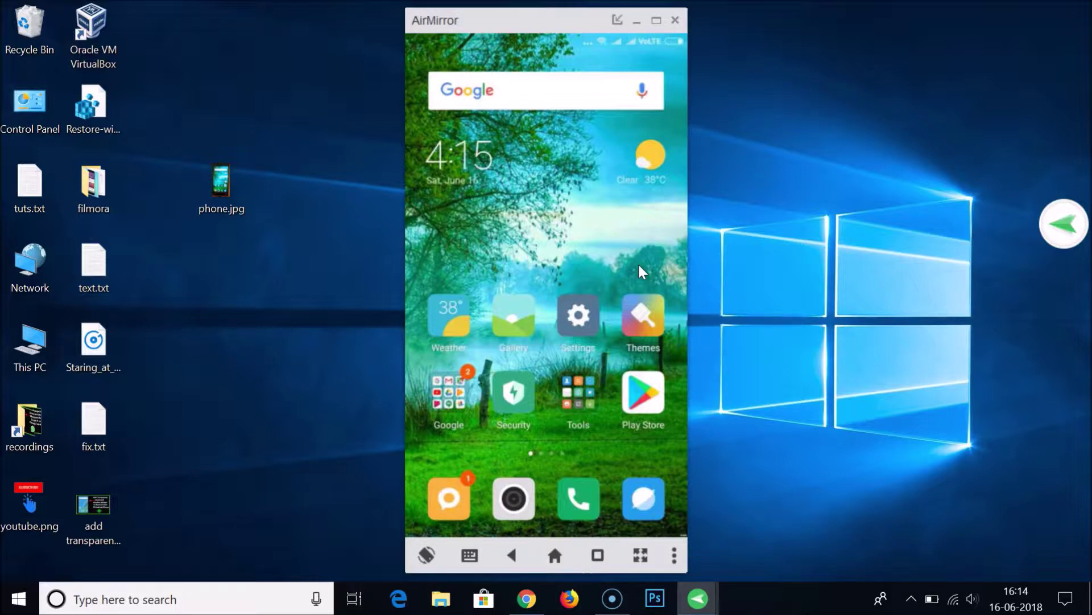
Open the phone's Settings and About phone page, then go back to the home screen
left_click(579, 316)
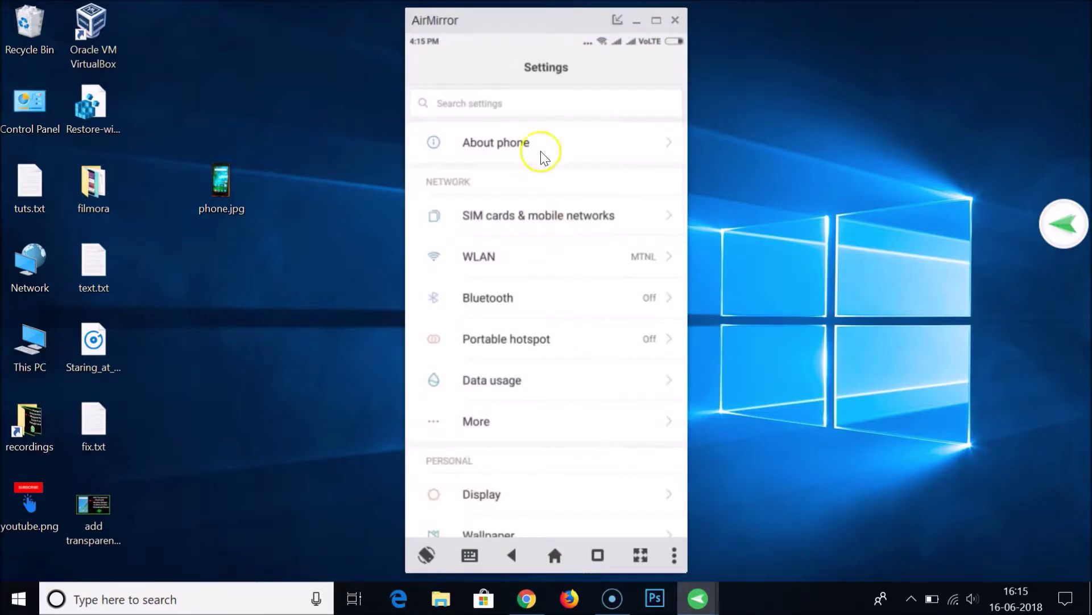
left_click(553, 143)
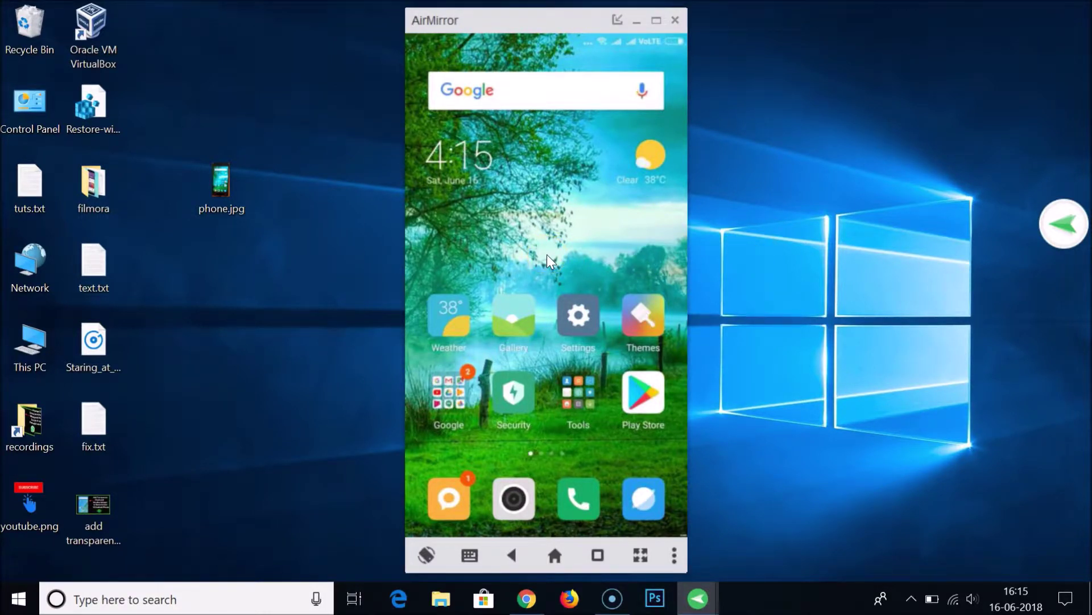
left_click(584, 314)
right_click(587, 317)
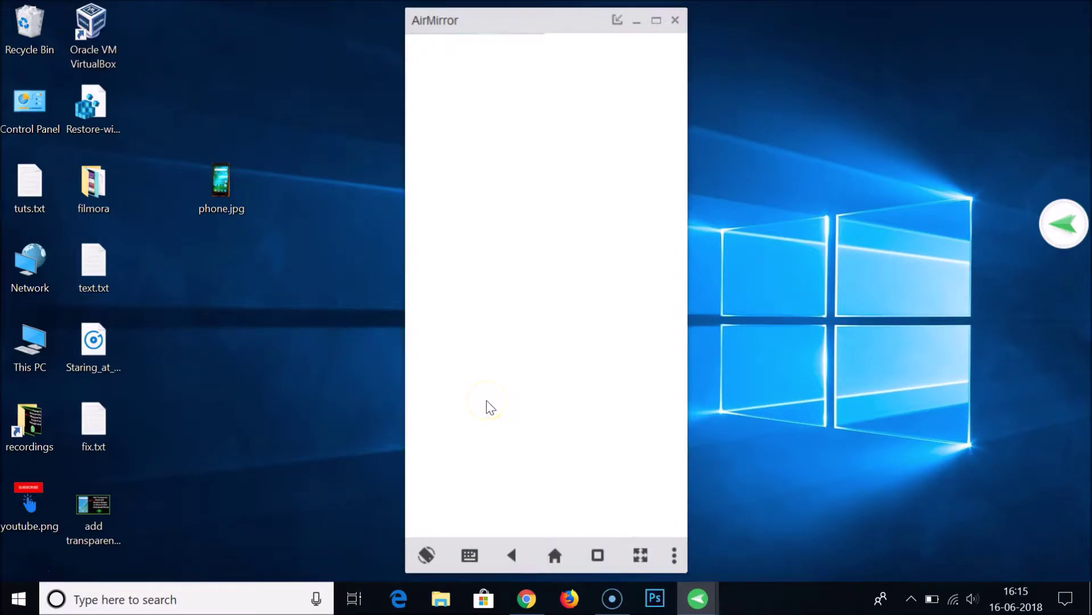
Back out of Chrome and the Google folder, peek at Play Store, then close phone.jpg
right_click(487, 401)
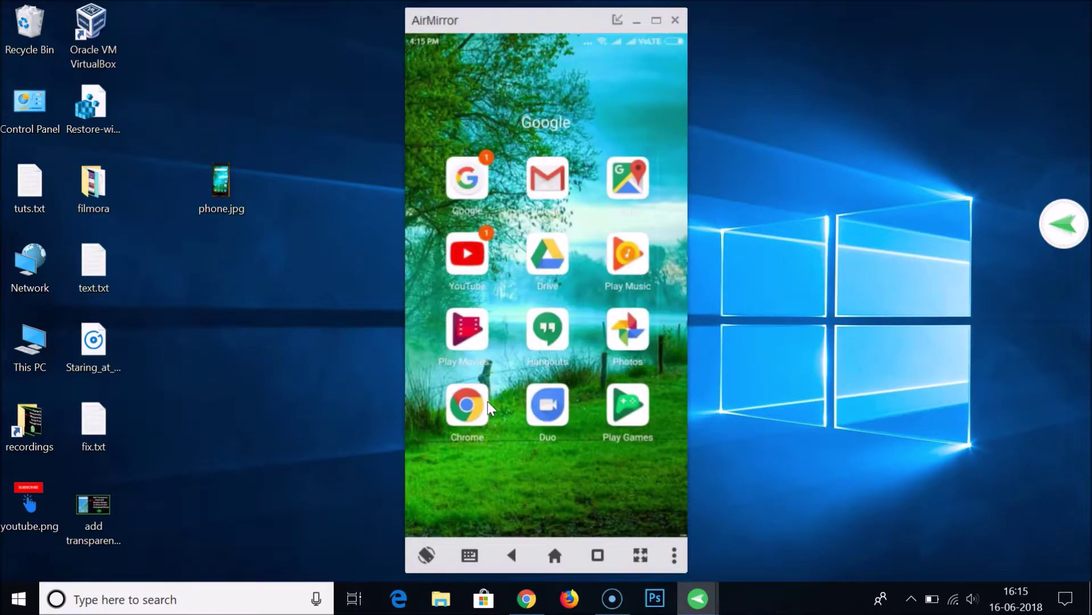
right_click(487, 401)
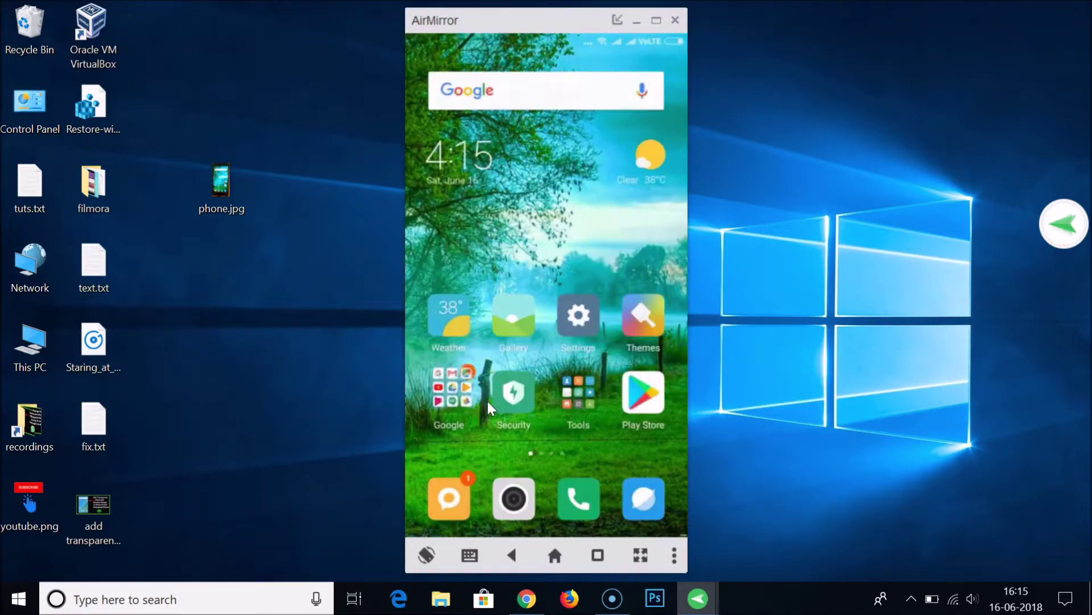
left_click(657, 396)
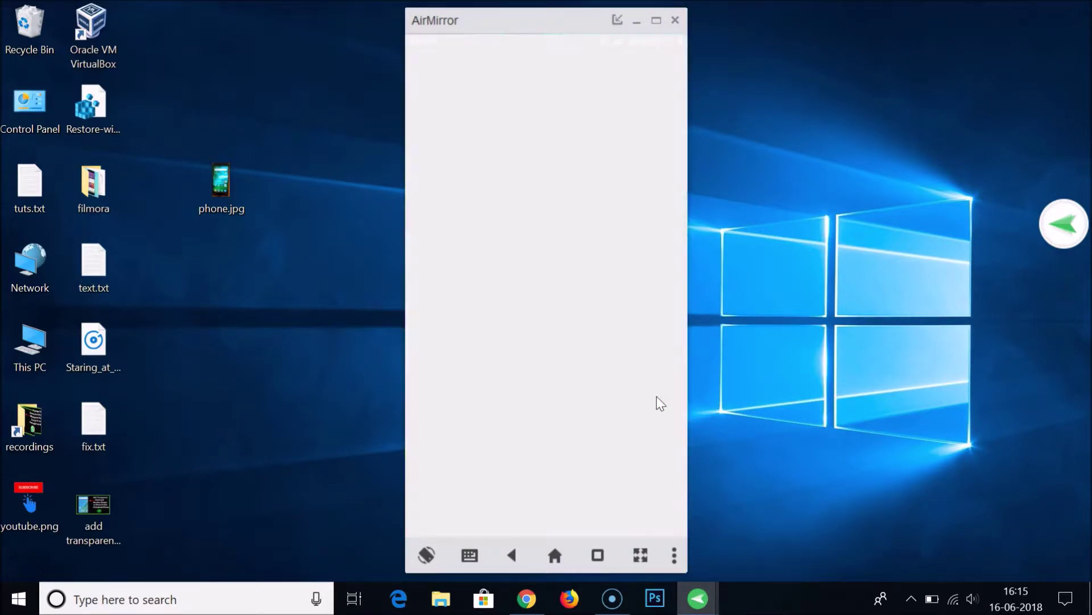
right_click(657, 397)
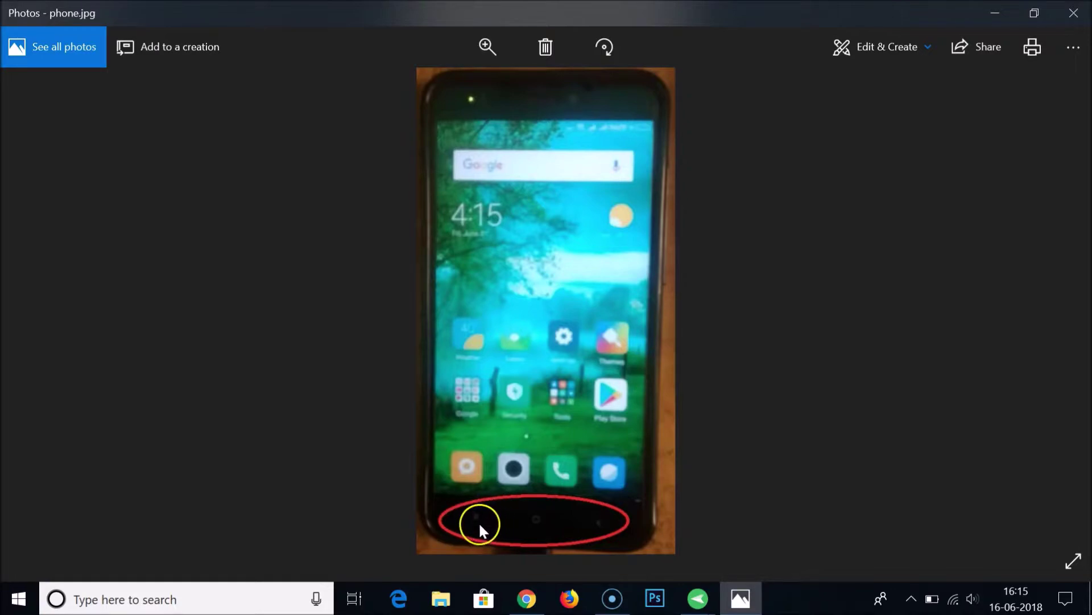
left_click(1074, 13)
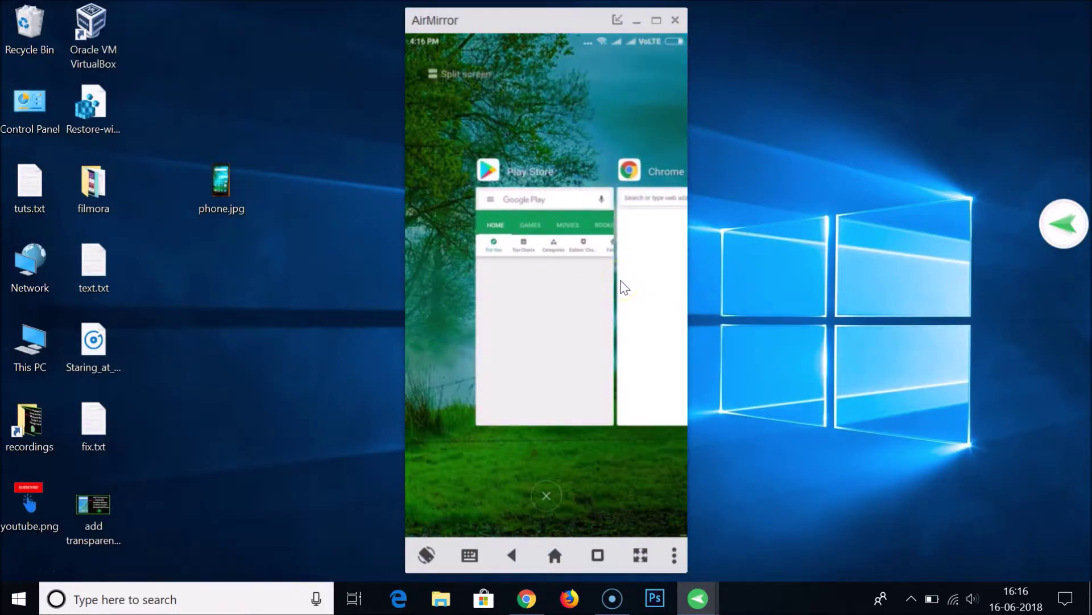
Scroll the mirrored phone's recent-app cards to bring Chrome into view
scroll(572, 329, "up", 1)
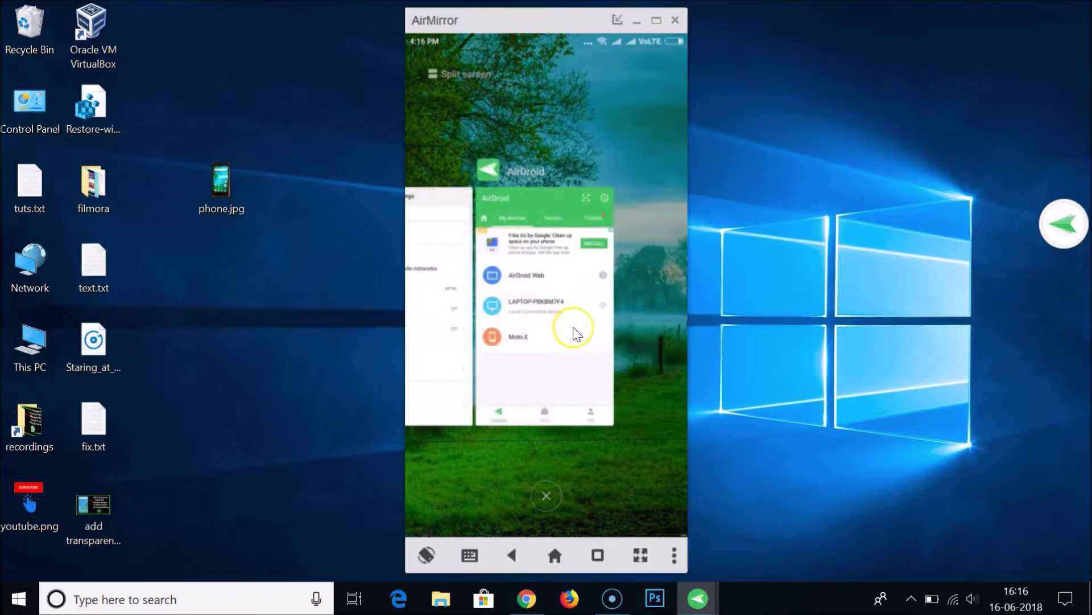
scroll(574, 328, "down", 1)
scroll(574, 329, "down", 1)
scroll(574, 329, "up", 1)
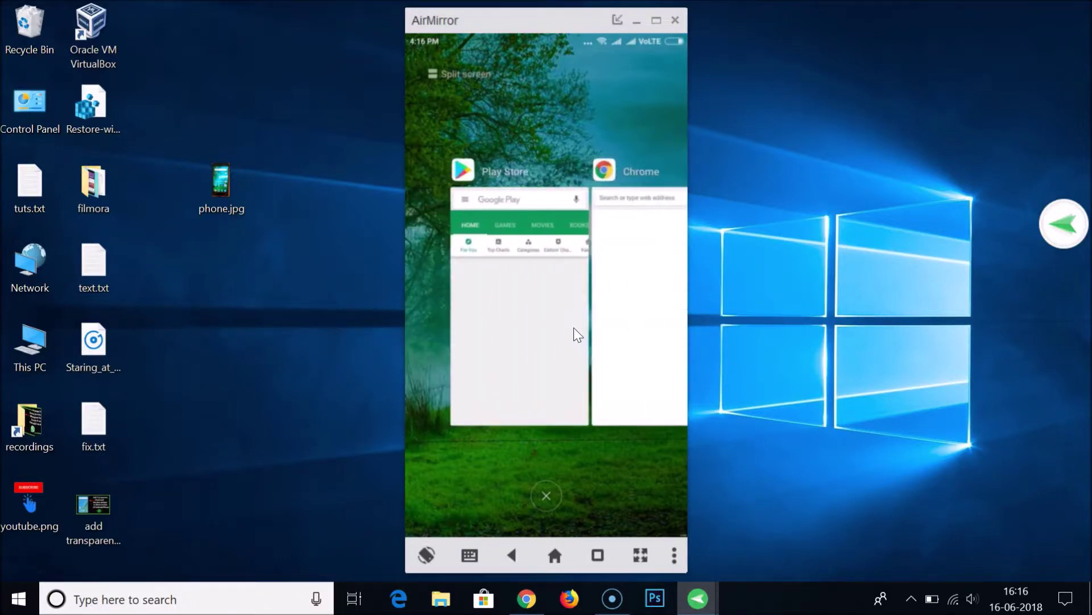
scroll(573, 329, "down", 1)
scroll(574, 329, "down", 1)
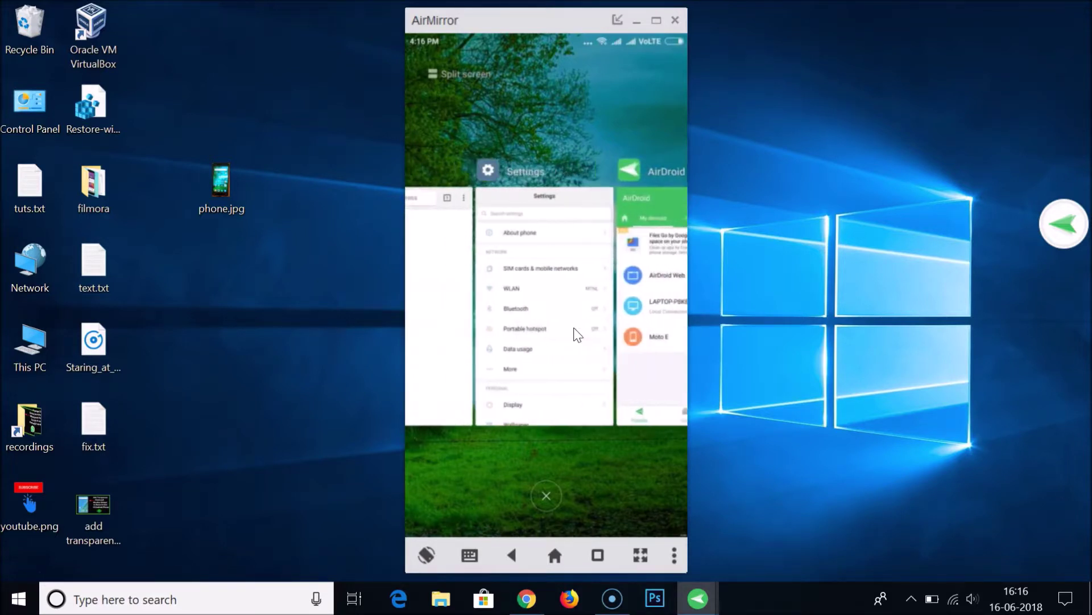
scroll(574, 328, "up", 2)
scroll(574, 329, "down", 1)
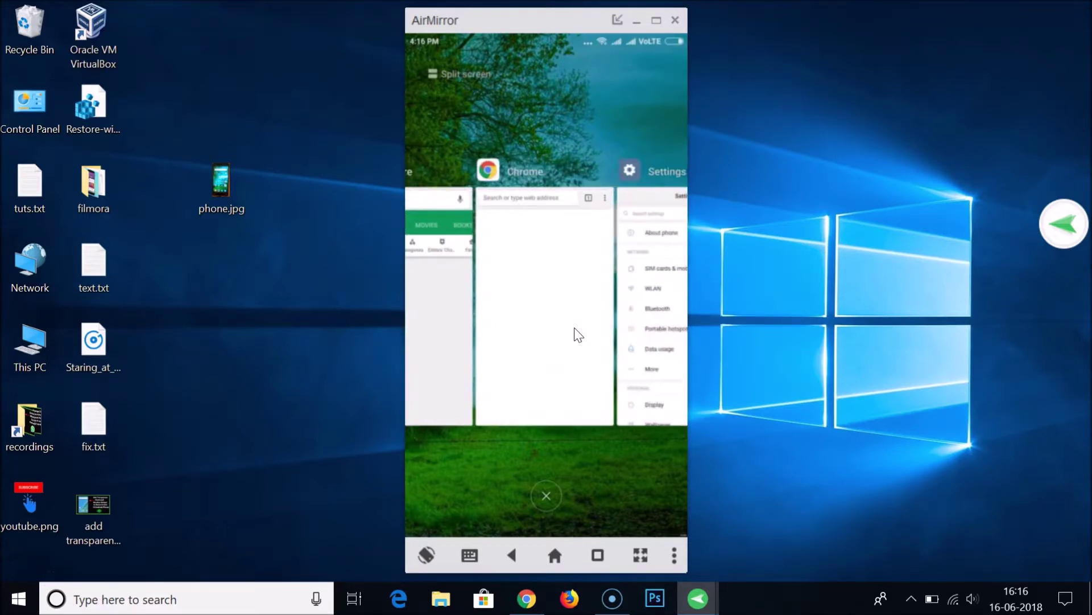
Start Split screen from recents and dock Chrome in the top half
left_click(441, 73)
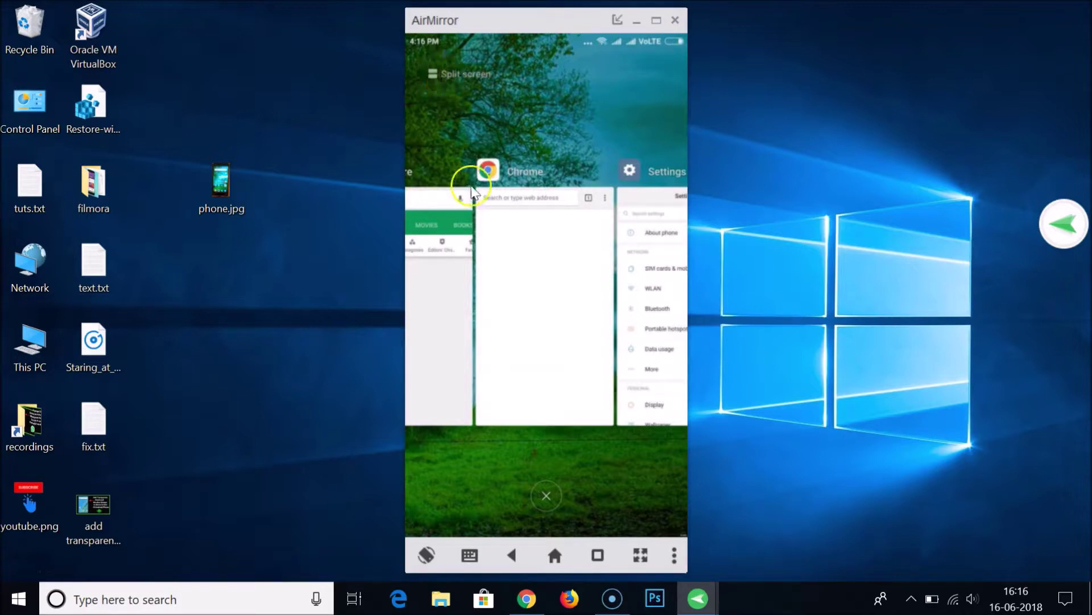
left_click(440, 71)
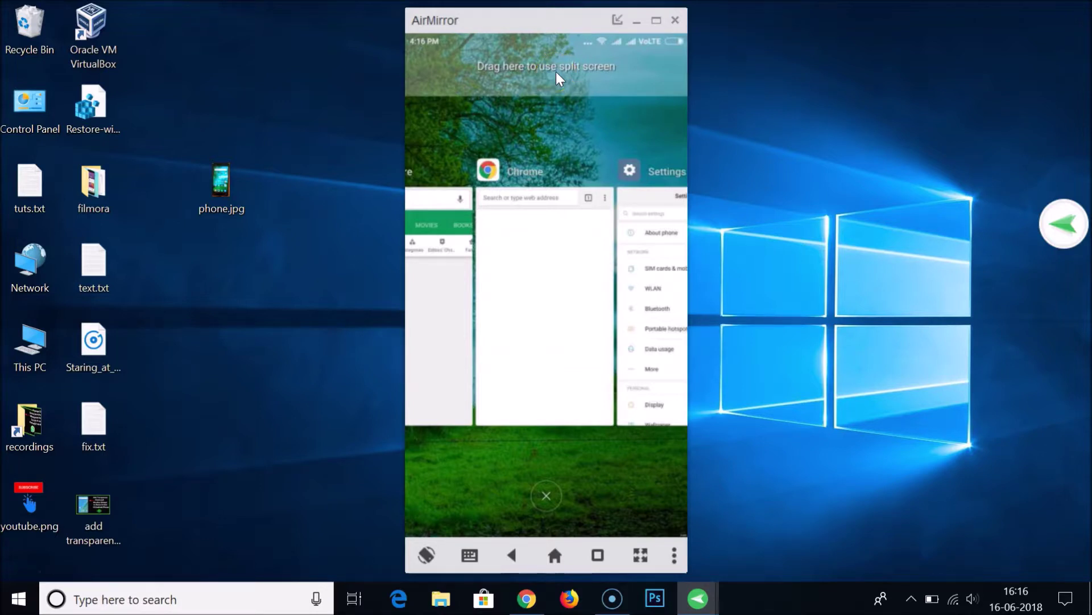
left_click_drag(556, 72, 555, 73)
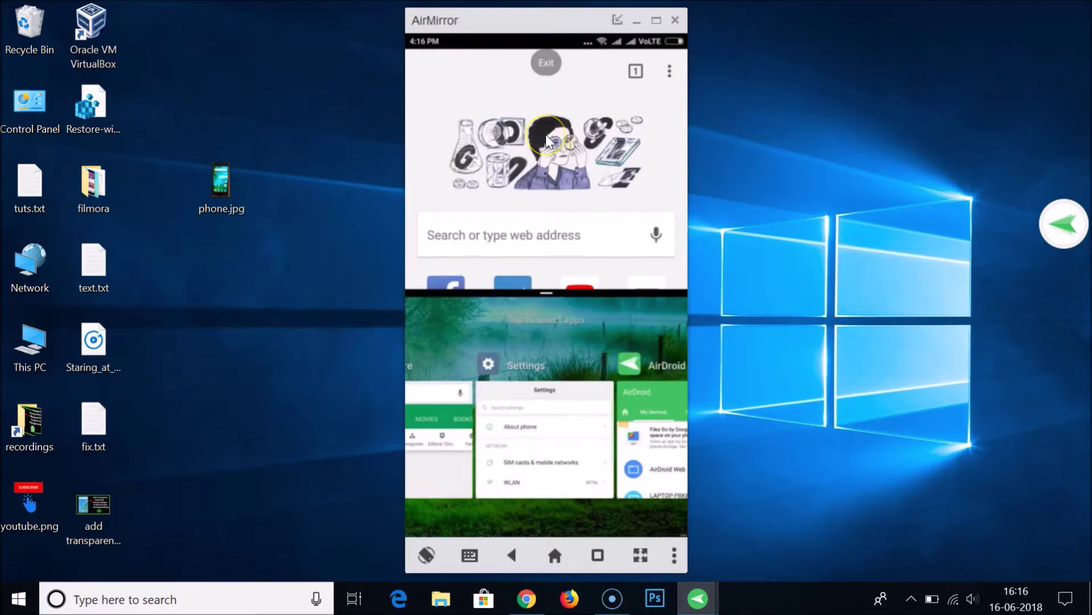
Pick the Play Store card from recents to fill the bottom half beneath Chrome
left_click(559, 335)
scroll(561, 347, "up", 1)
scroll(561, 347, "down", 2)
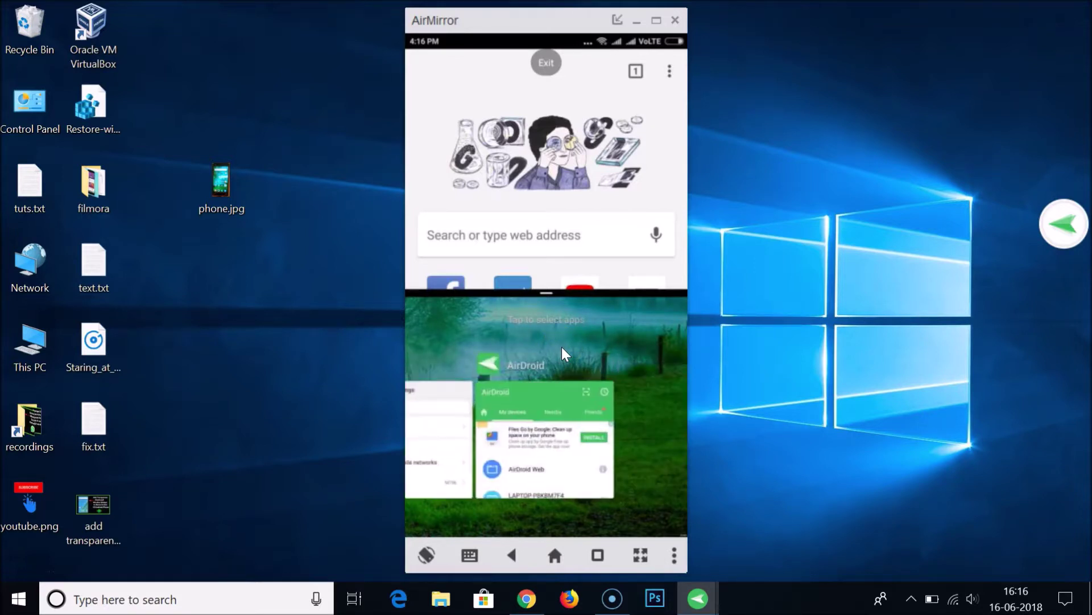
scroll(562, 346, "up", 2)
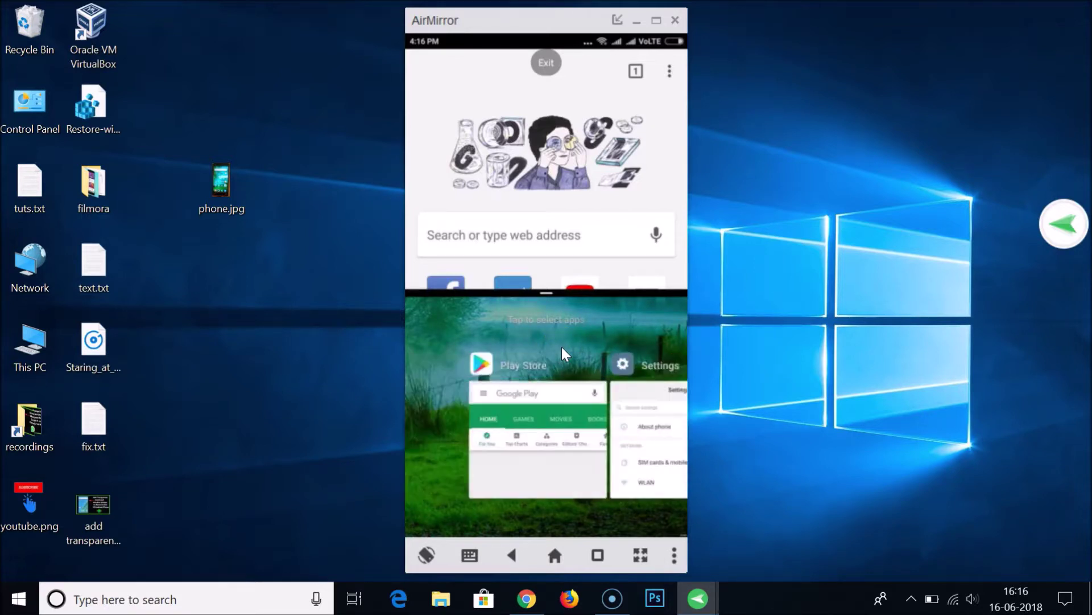
left_click(524, 428)
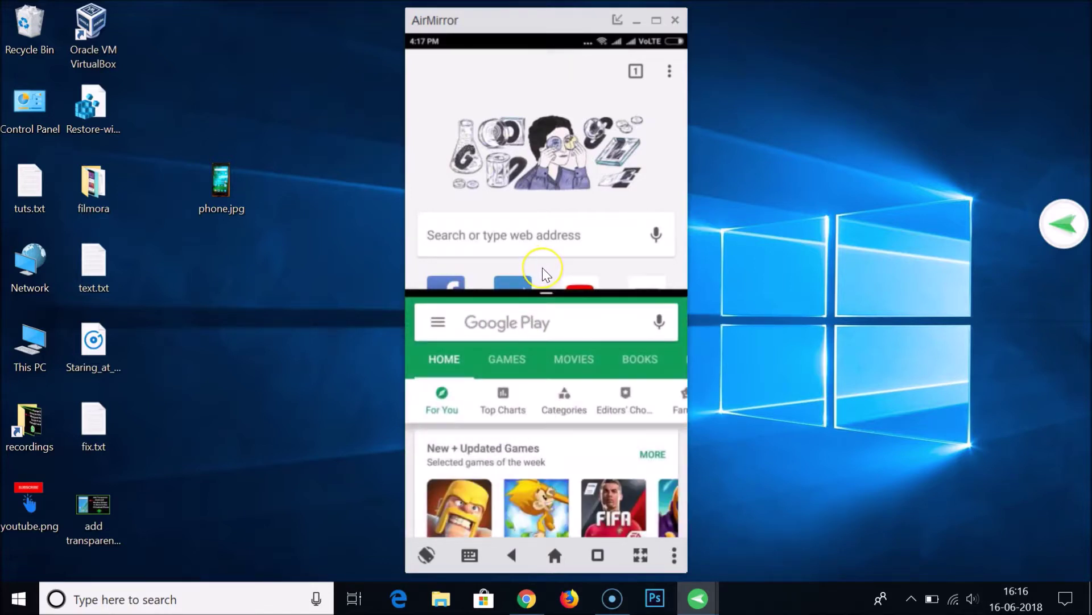
scroll(542, 267, "down", 3)
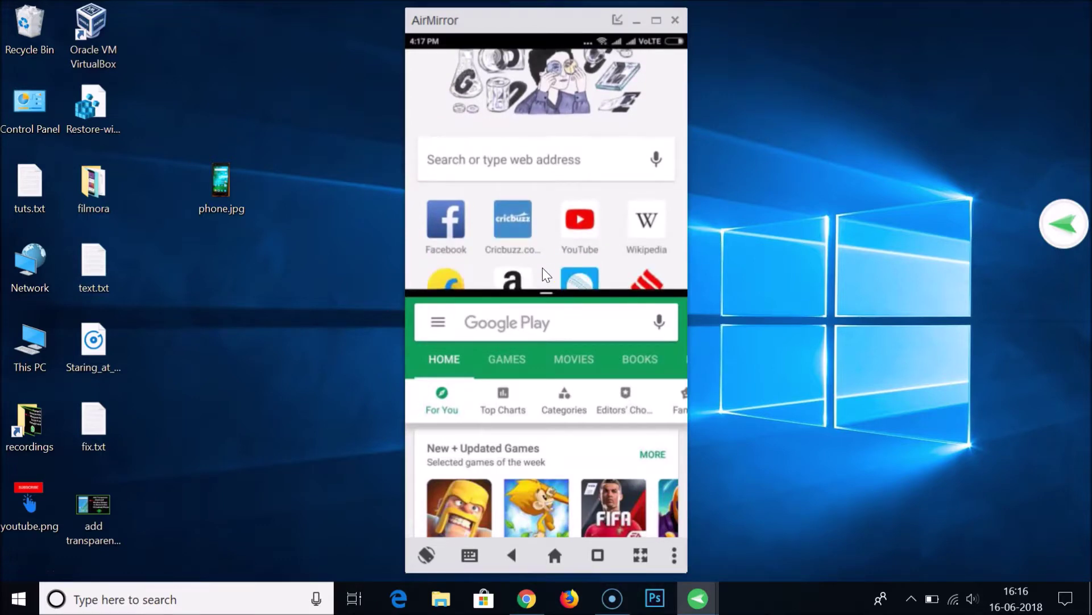
scroll(543, 269, "down", 3)
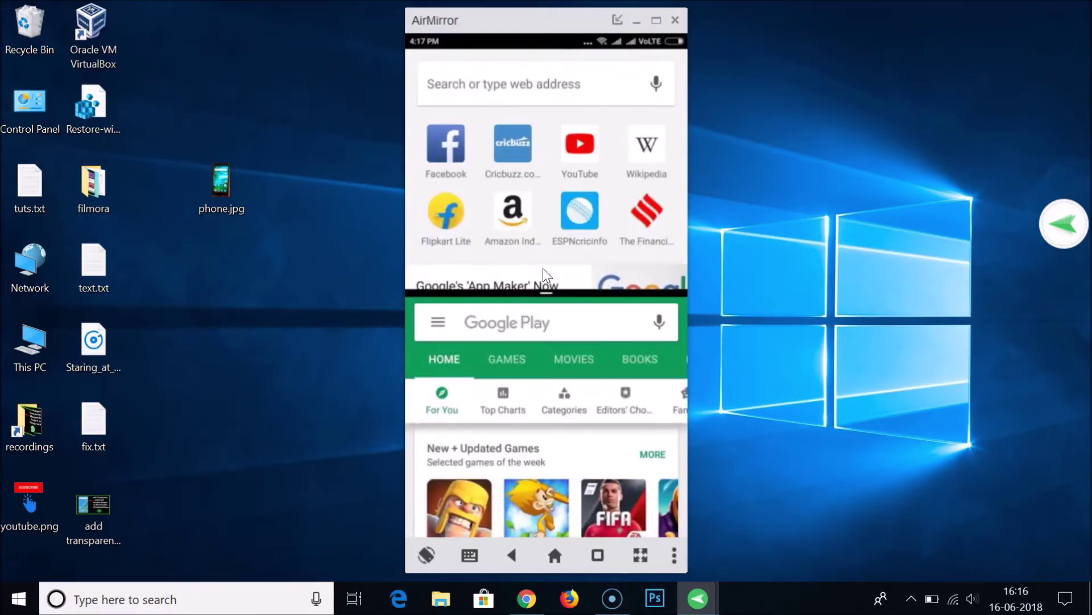
scroll(544, 268, "up", 3)
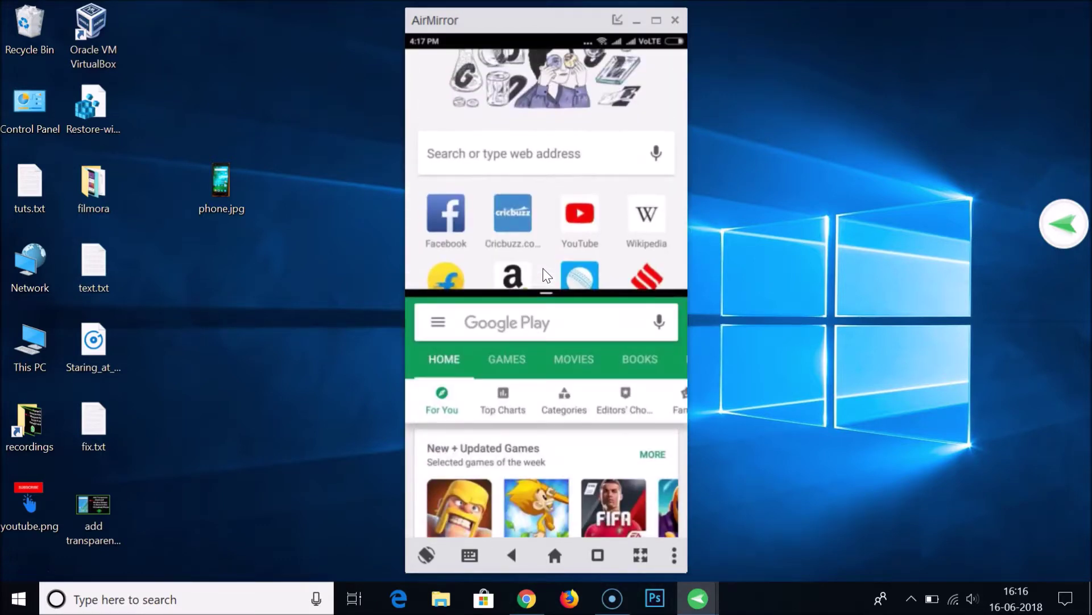
scroll(543, 268, "up", 3)
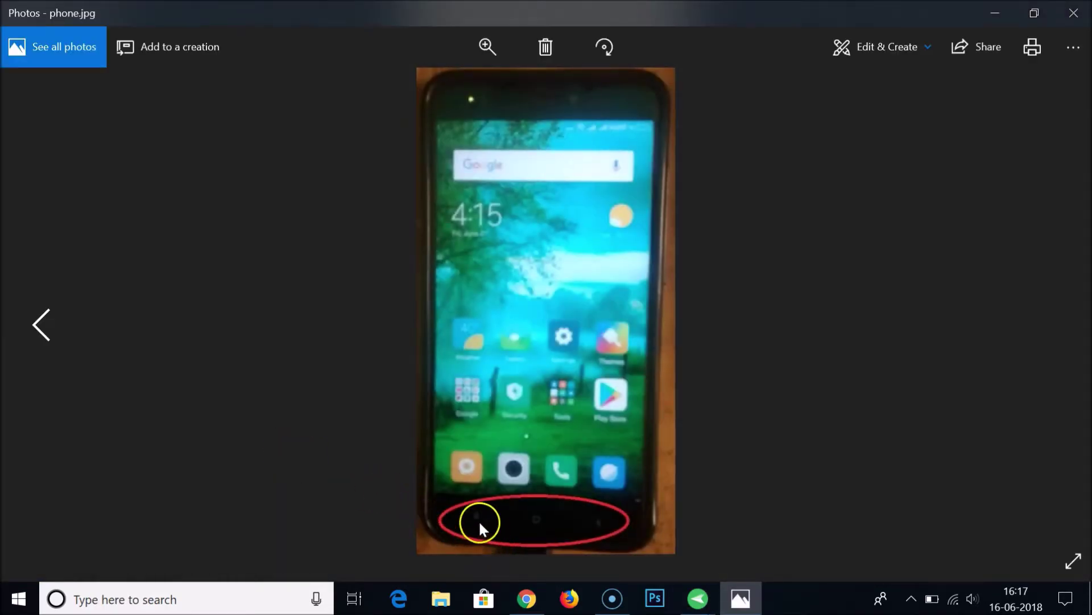
left_click(1074, 12)
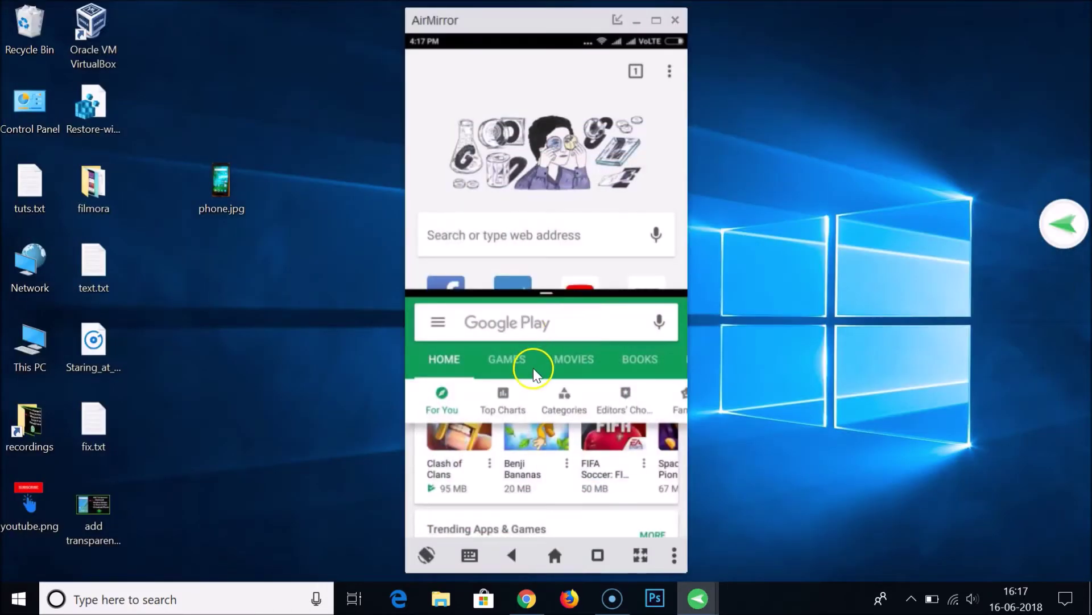
Exit split screen from the lower pane so Chrome fills the whole phone display
left_click(456, 322)
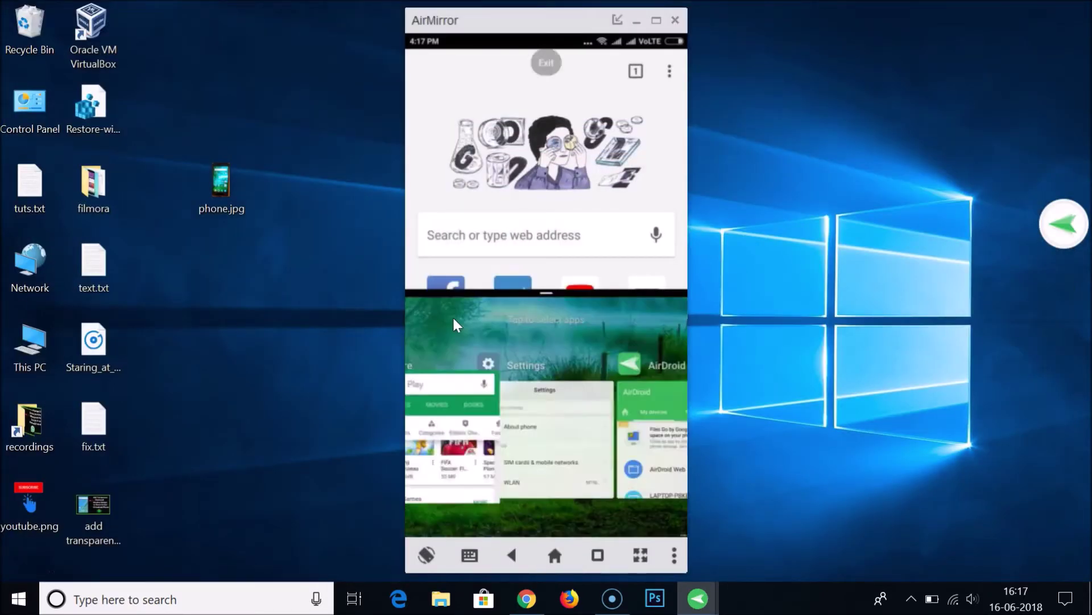
left_click(545, 65)
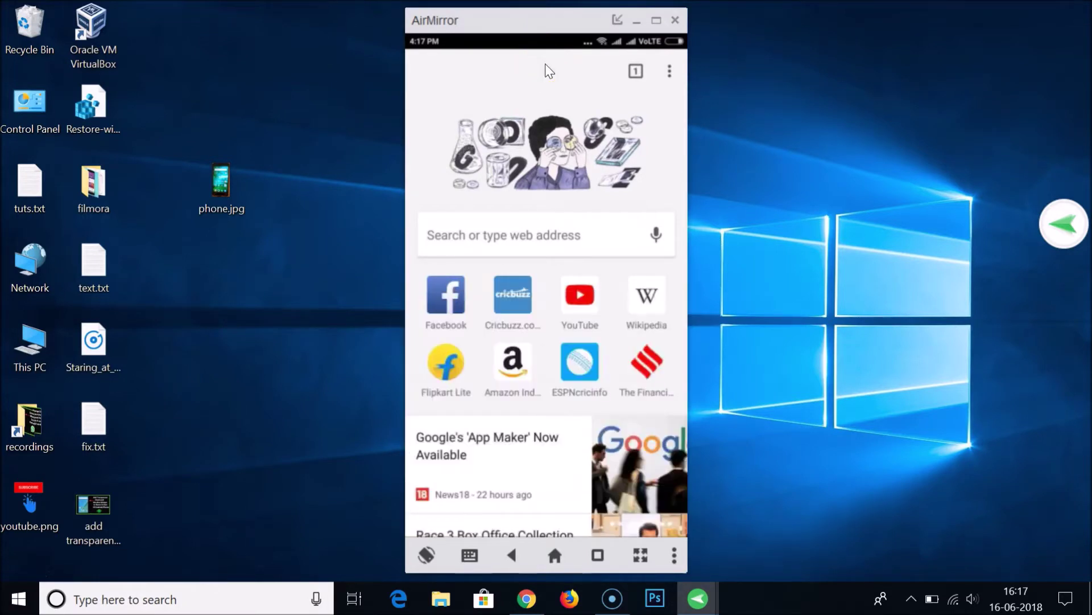